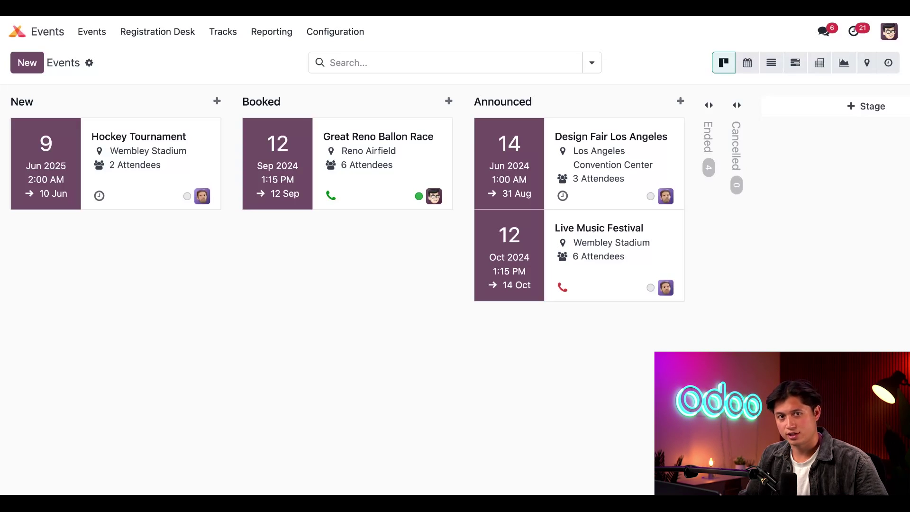
Step: From the Design Fair Los Angeles event, go to its page on the website via More
left_click(611, 156)
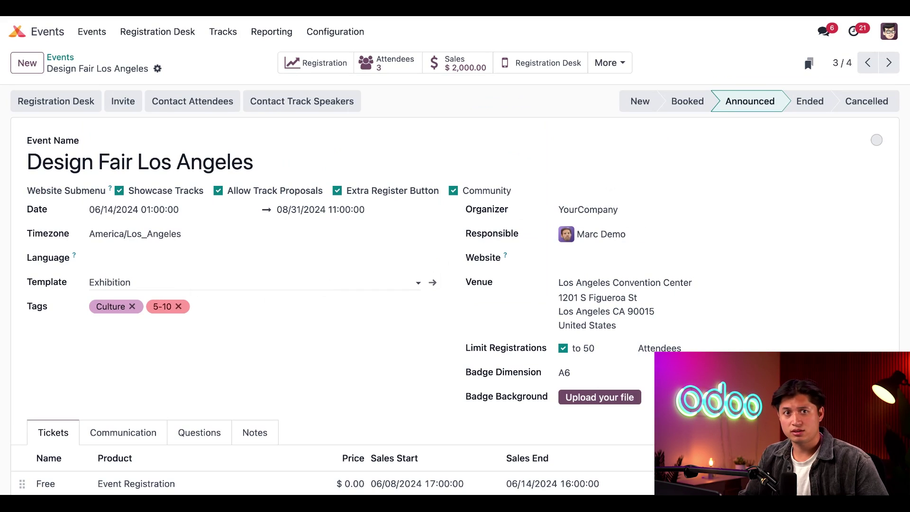
left_click(619, 69)
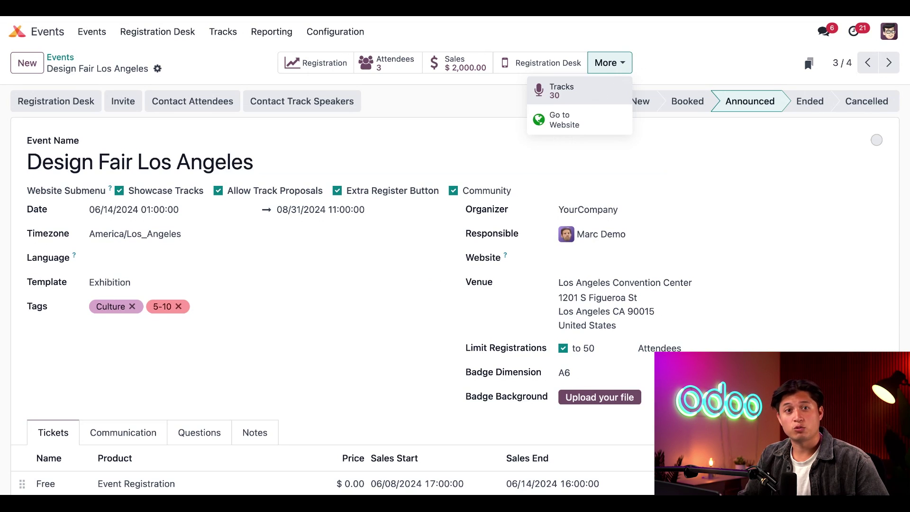
left_click(591, 126)
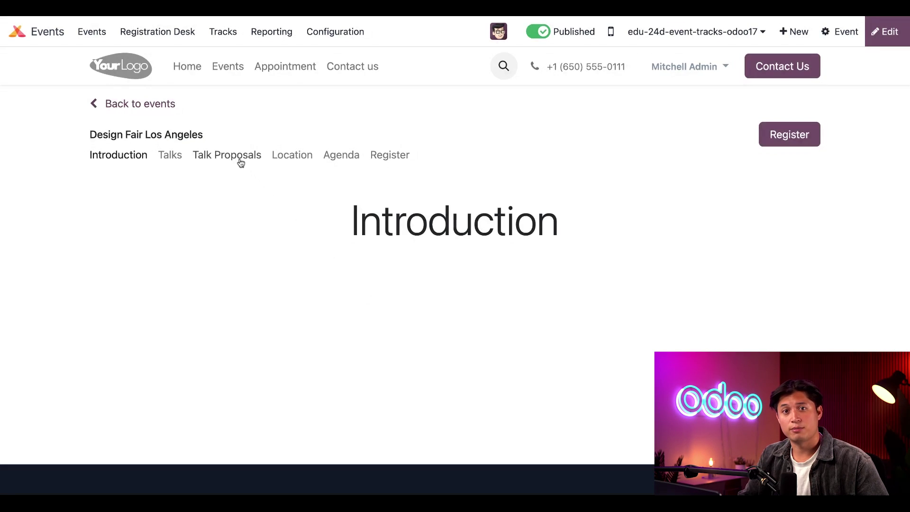
Step: Switch to the event's Talk Proposals page
left_click(240, 163)
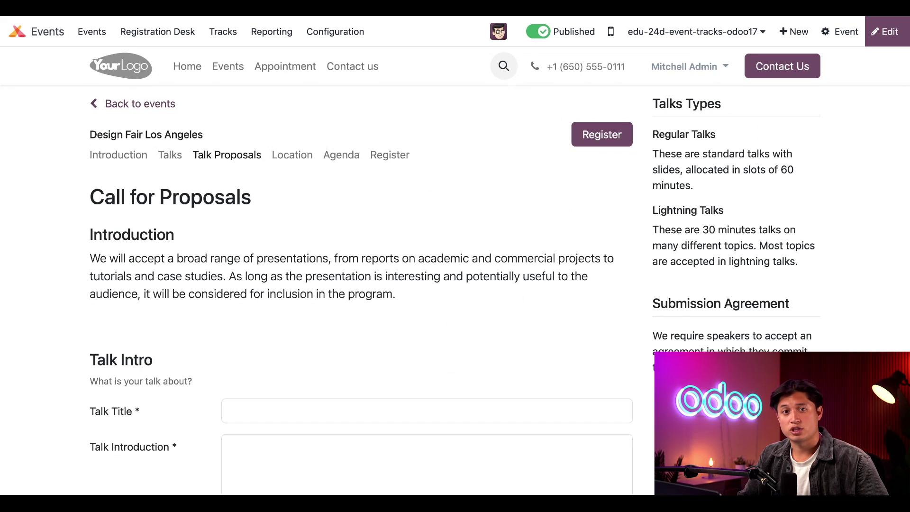
Step: Replace the Call for Proposals heading with 'Got an idea for a talk? Propose it here!' and save
left_click(889, 32)
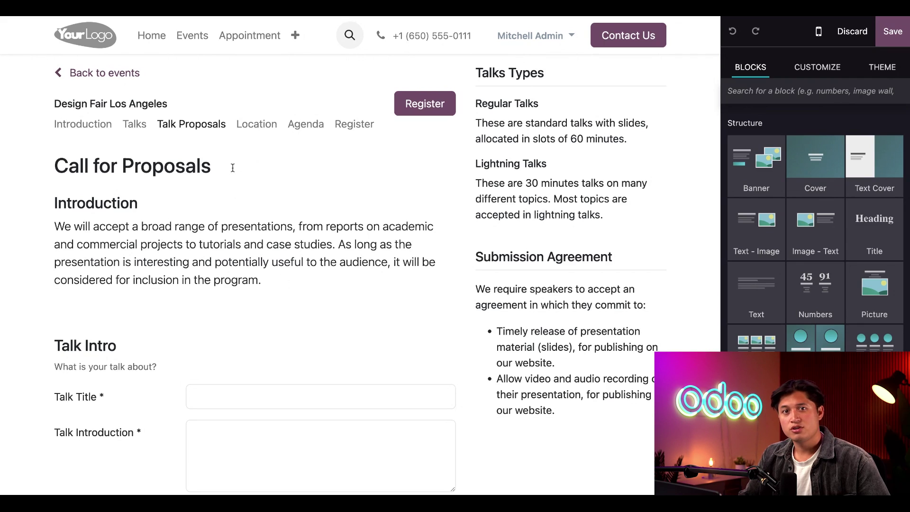
triple_click(211, 165)
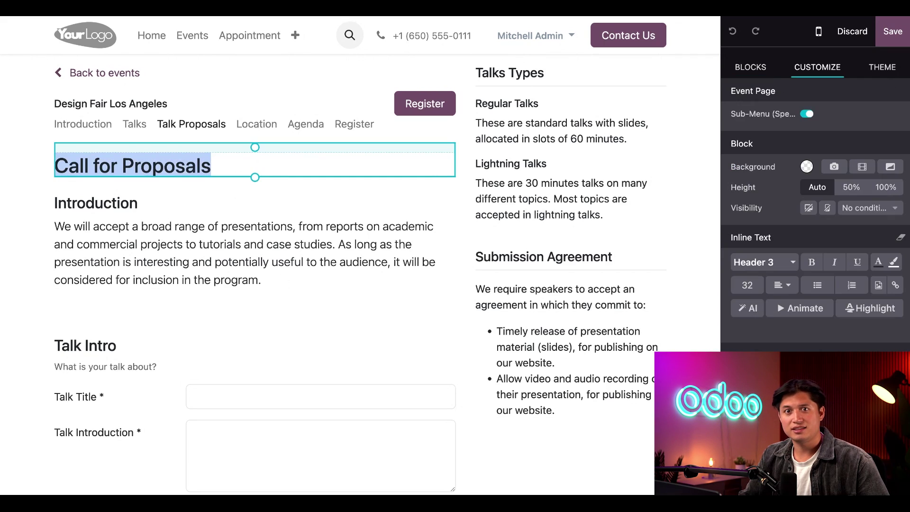
type("Got an idea for a talk? Propose it here!")
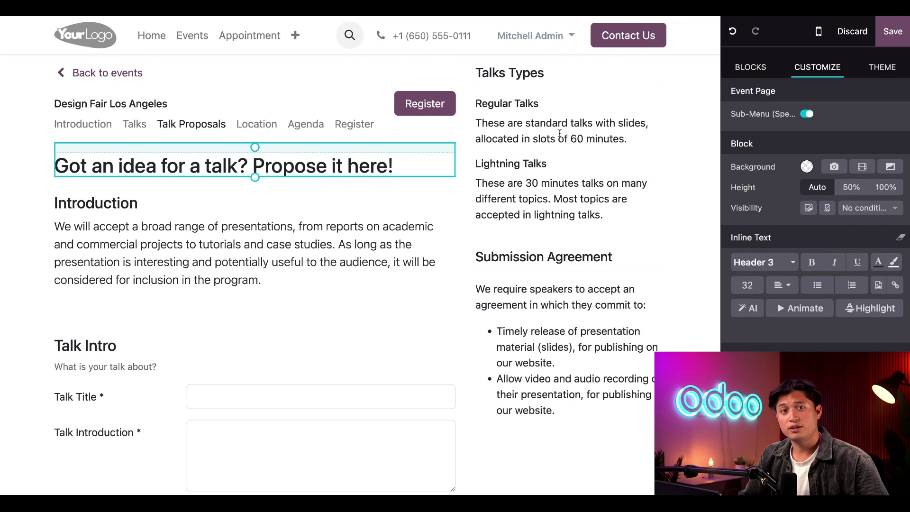
left_click(892, 31)
Step: Enter the talk title 'New Design Trends' and paste the talk introduction
scroll(400, 335, "down", 2)
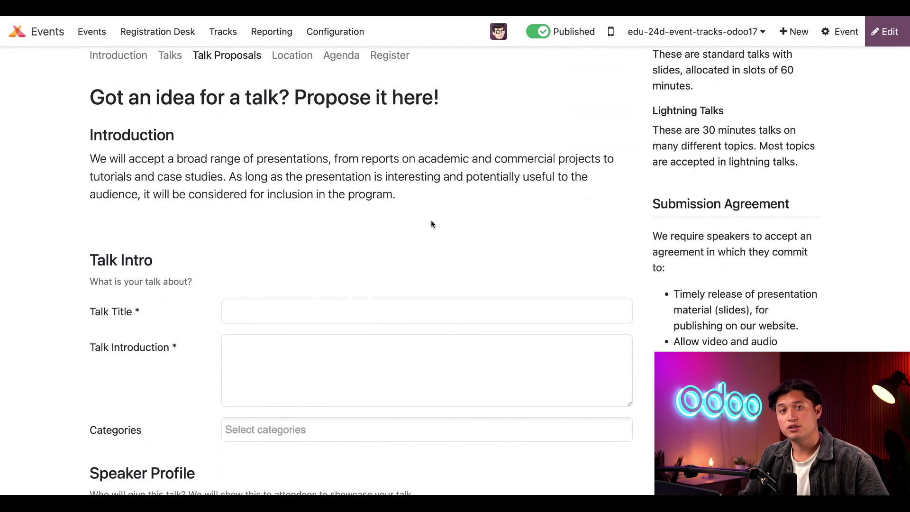
scroll(410, 319, "down", 4)
scroll(411, 319, "up", 2)
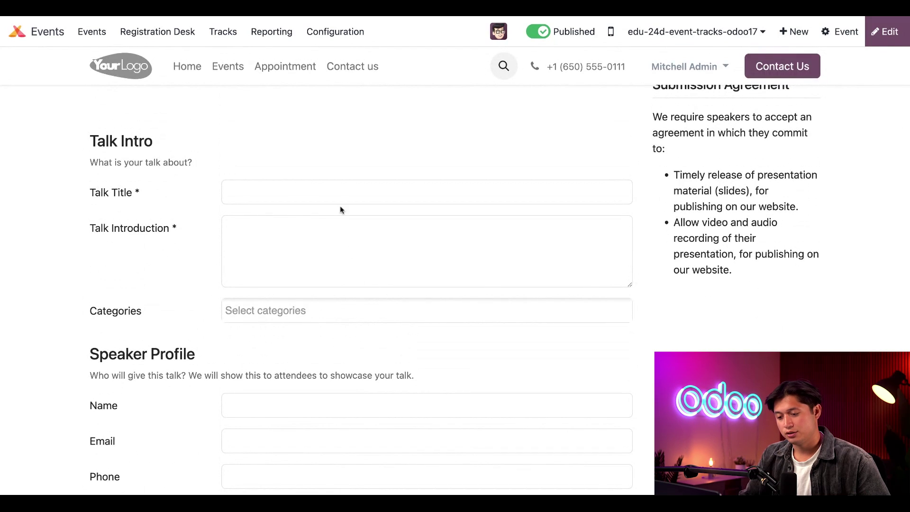
left_click(333, 192)
type("New Design Trends")
left_click(341, 236)
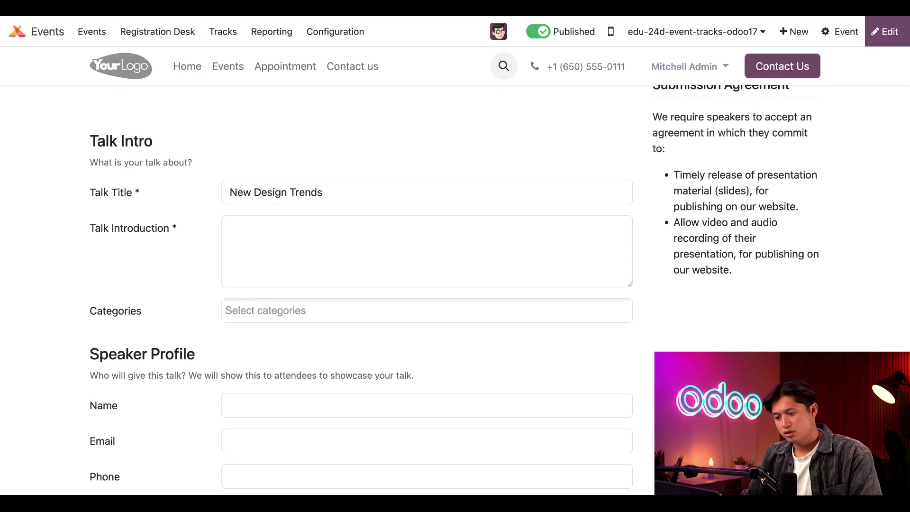
left_click(353, 252)
type("Learn about the coolest new design trends!")
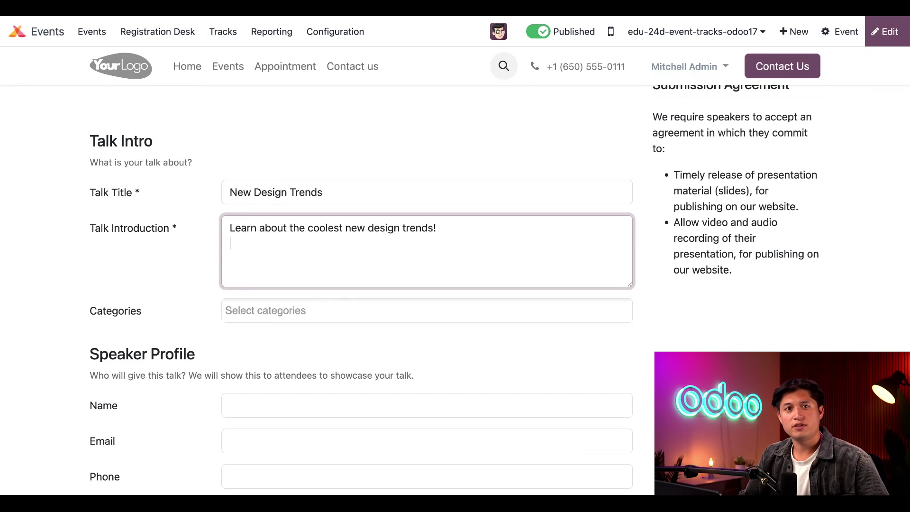
Step: Tag the proposal with the Audience : Consumers category
scroll(348, 280, "down", 1)
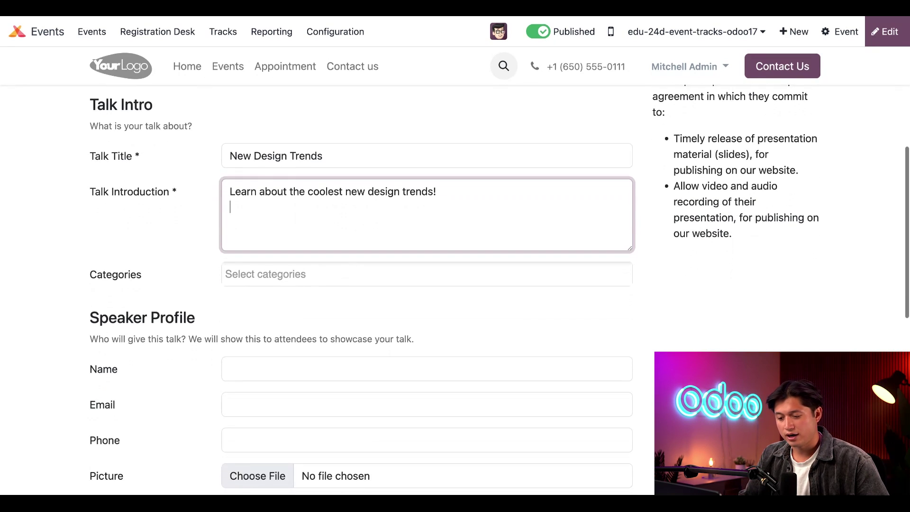
left_click(350, 279)
left_click(349, 298)
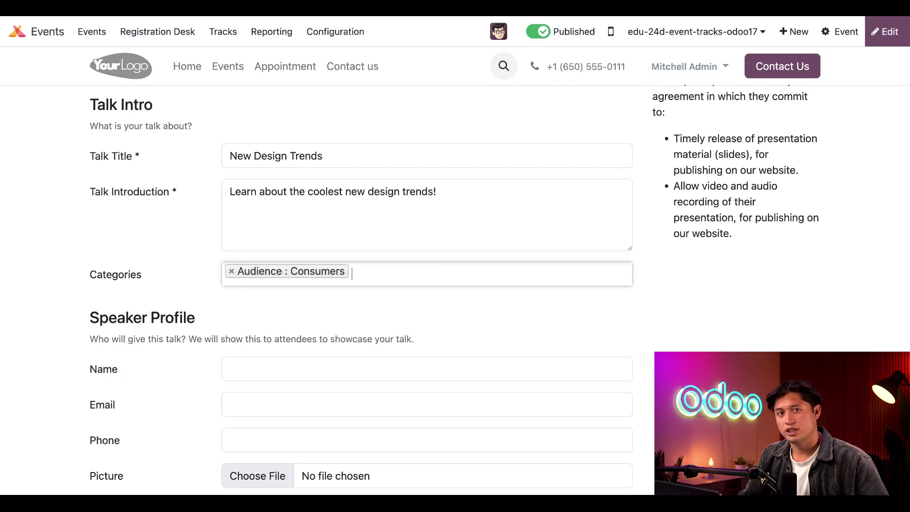
scroll(400, 274, "down", 3)
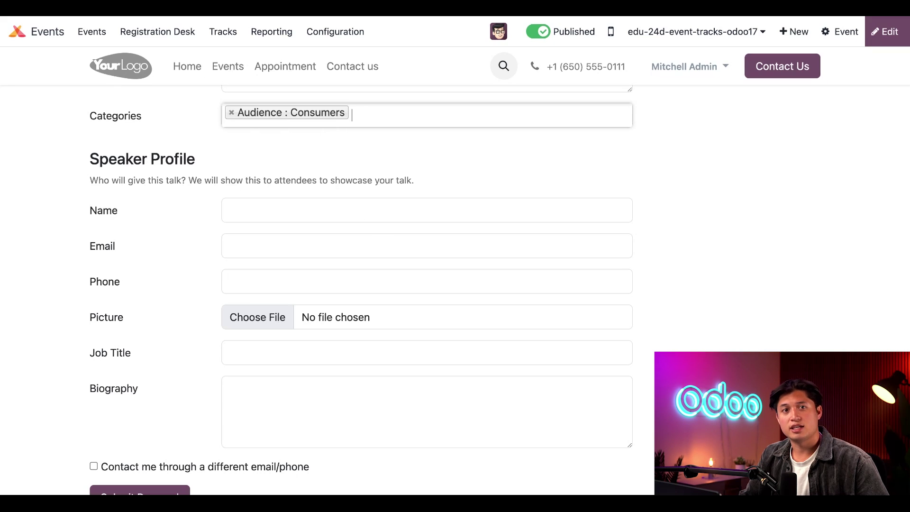
Step: Fill in the speaker's name and e-mail address
left_click(230, 210)
type("Sam Sa")
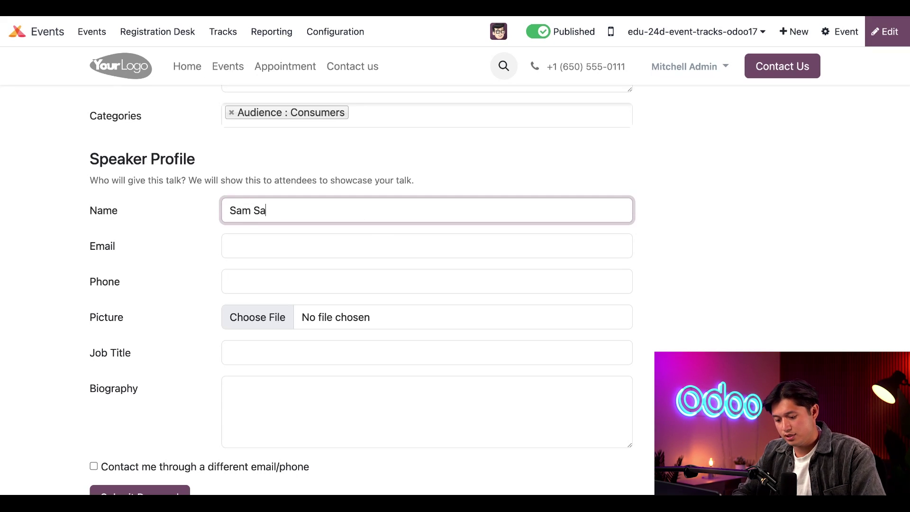
type("mpleton")
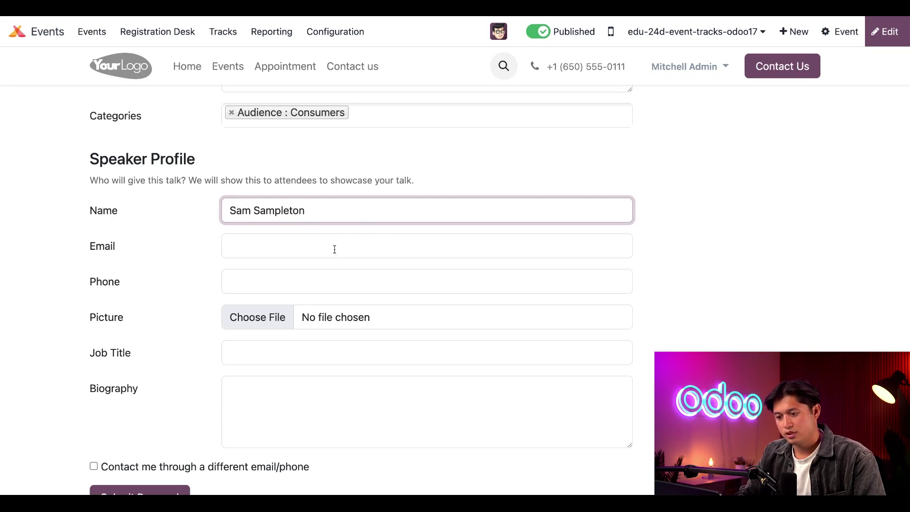
left_click(335, 250)
type("sample@")
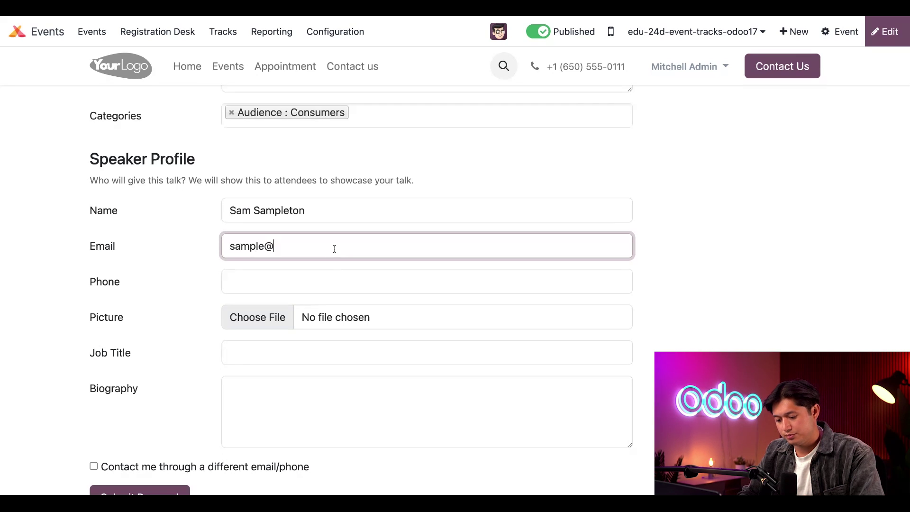
type("sample.com")
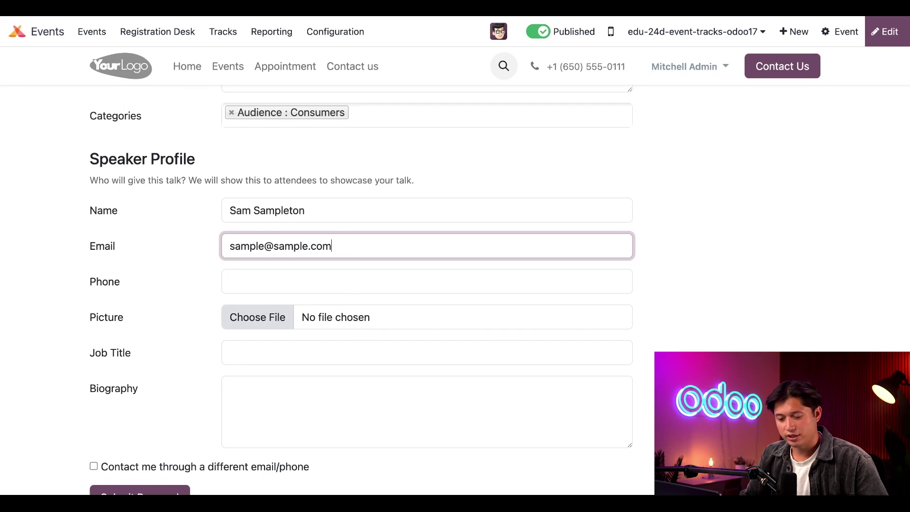
Step: Enter job title 'Designer' and biography 'An Industry Expert', then submit the proposal
scroll(326, 335, "down", 1)
left_click(318, 342)
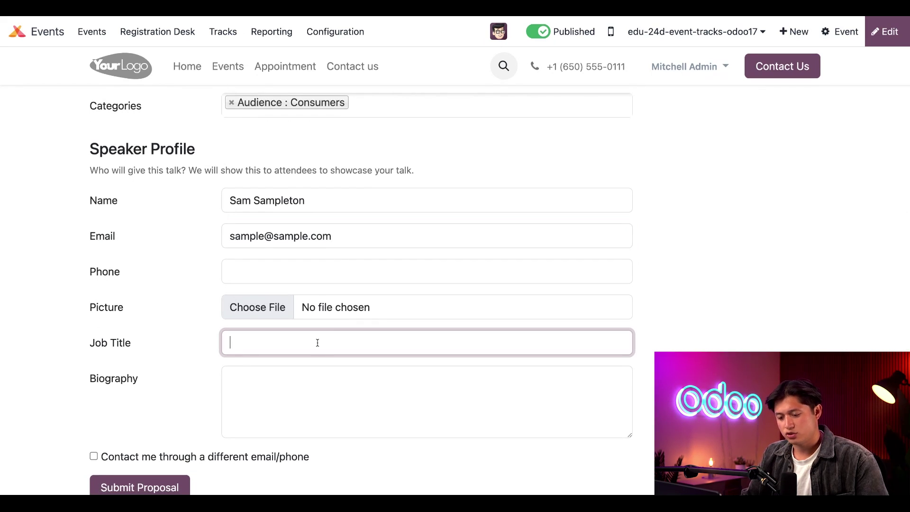
type("Designer")
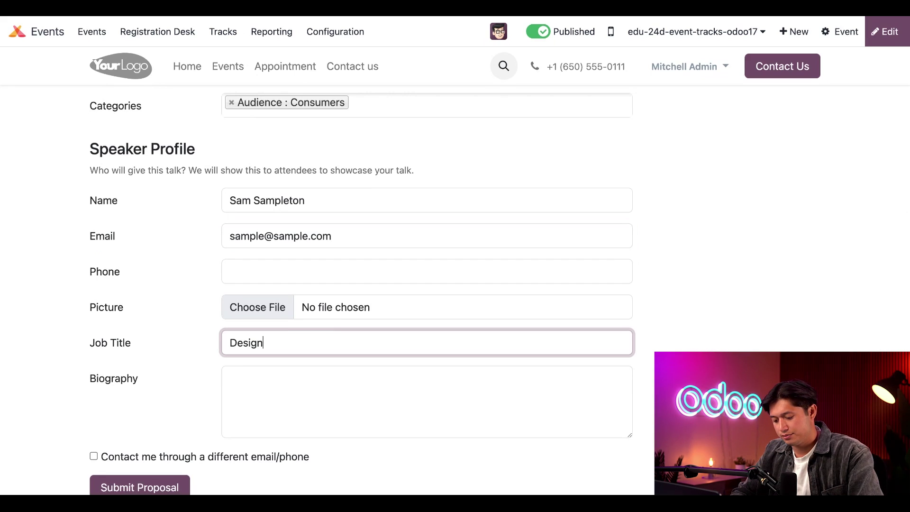
left_click(323, 387)
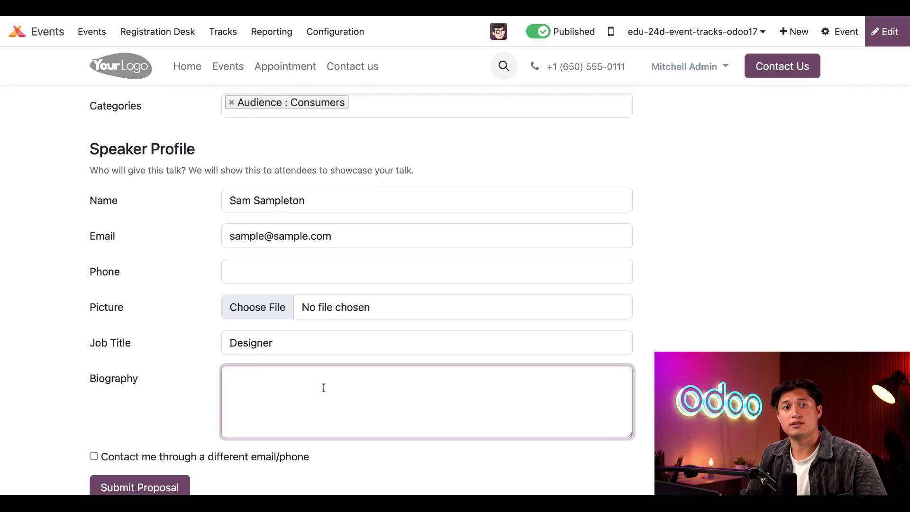
type("An ")
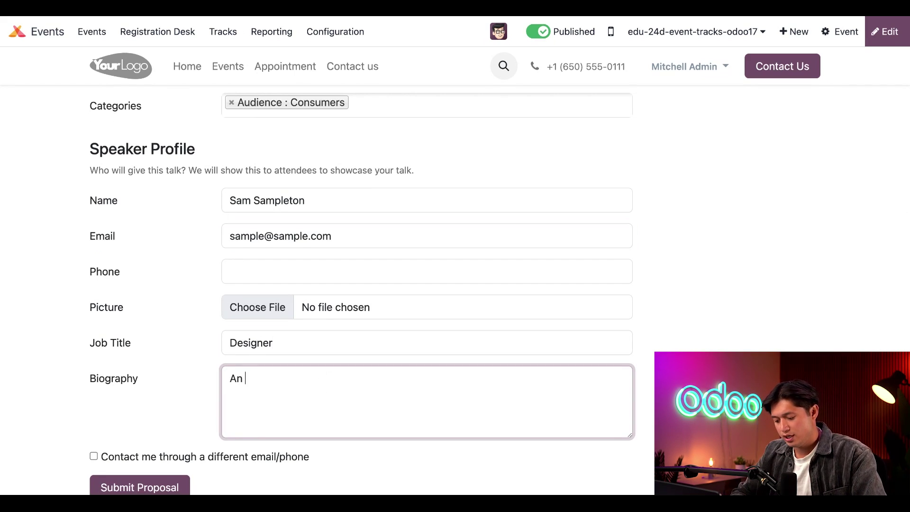
type("Industry E")
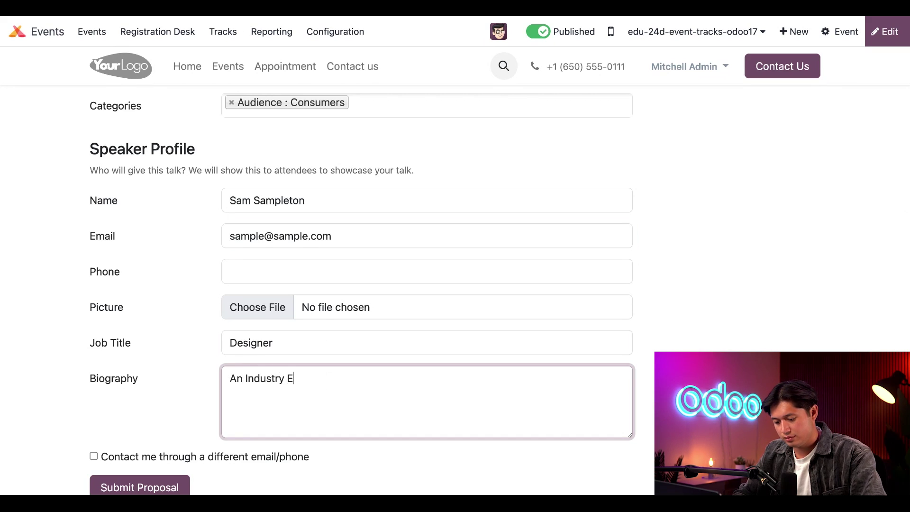
type("xpert")
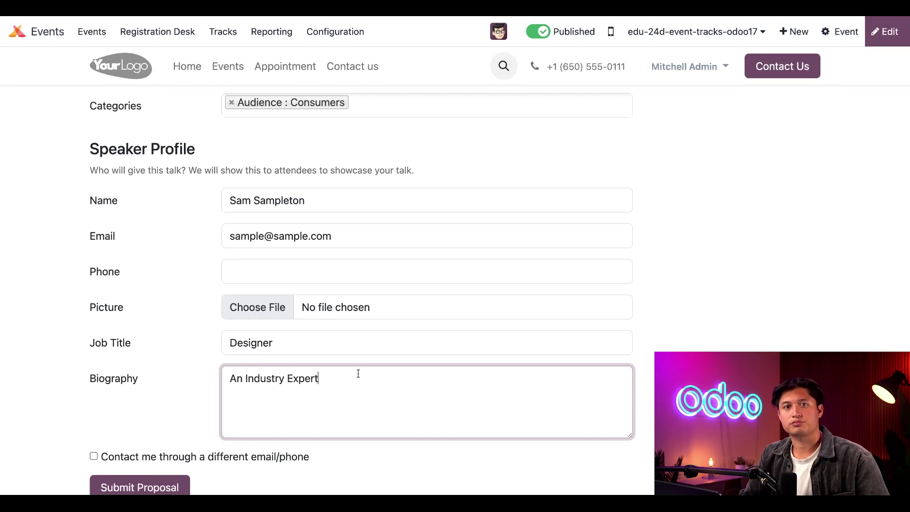
scroll(358, 372, "down", 2)
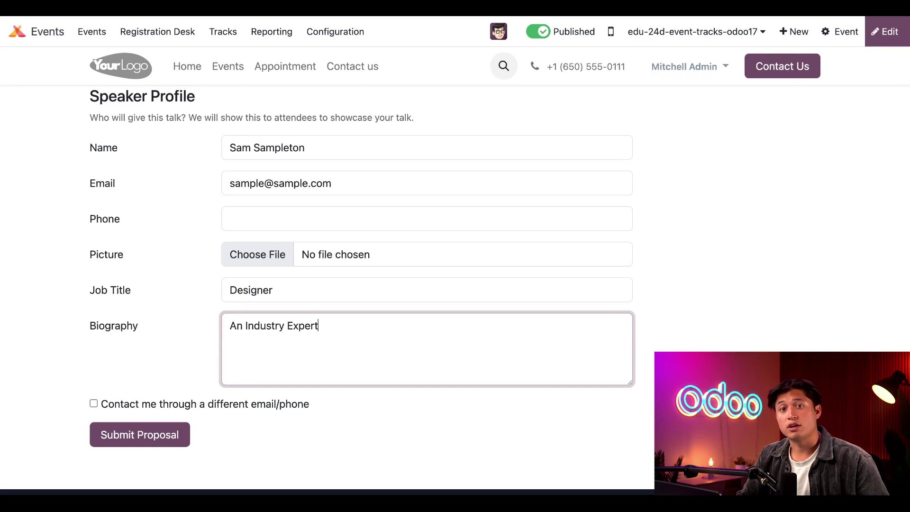
left_click(155, 438)
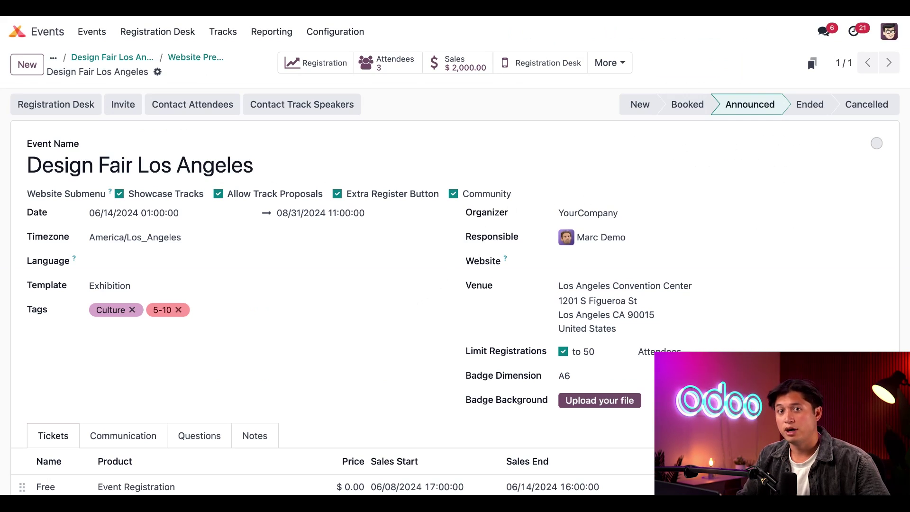
Step: Open the event's Tracks and the New Design Trends card in the Proposal column
left_click(606, 63)
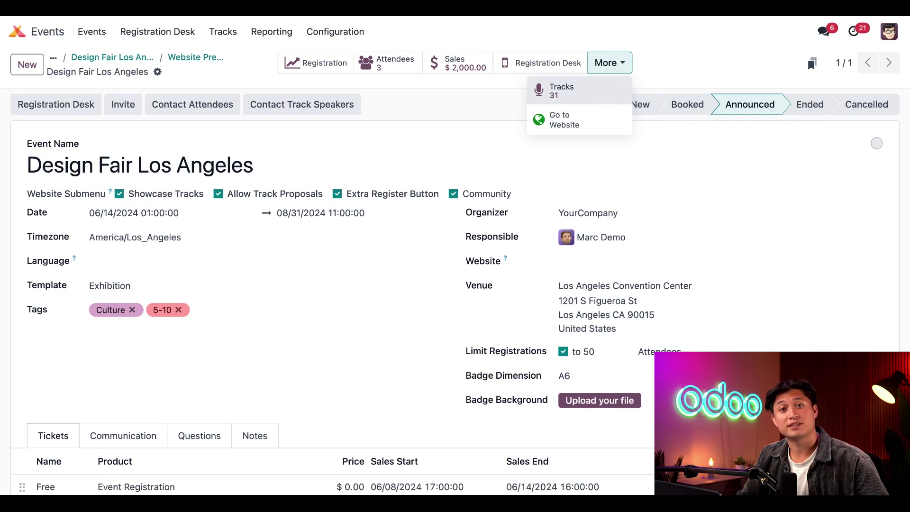
left_click(561, 91)
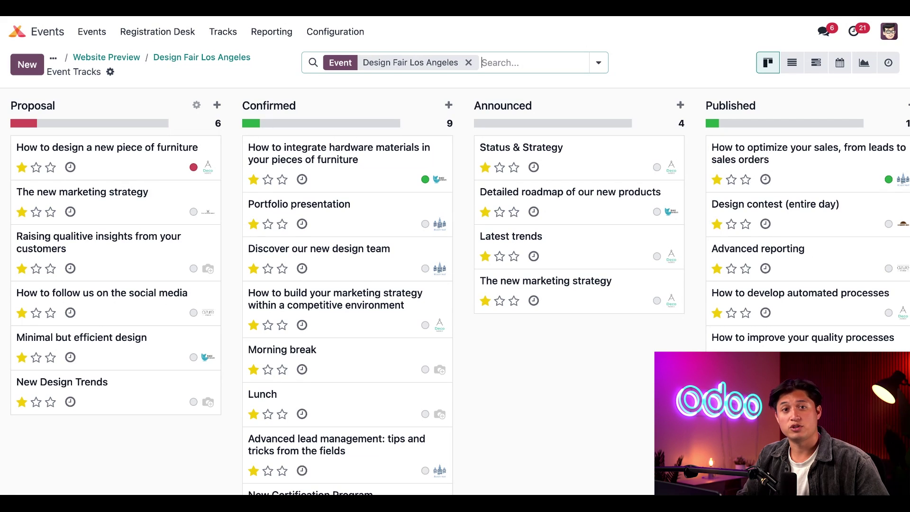
left_click(97, 394)
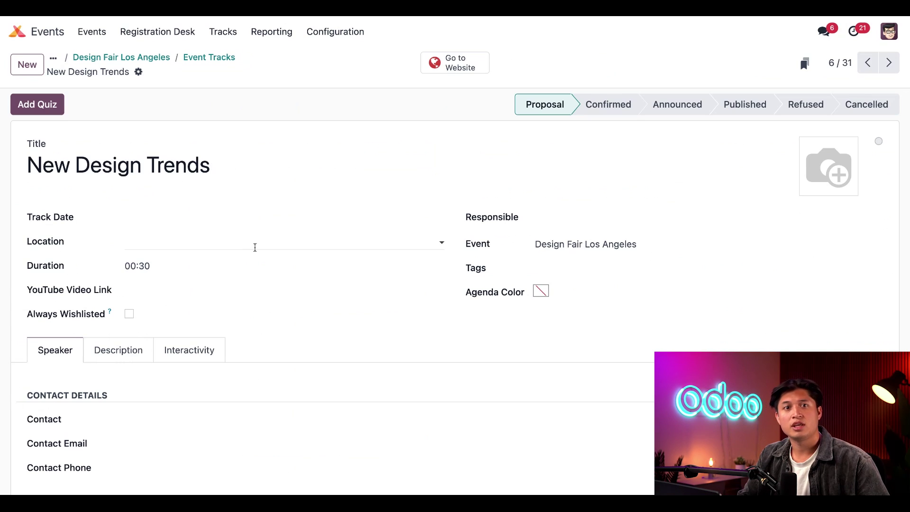
Step: Check the Speaker Bio, then show the Description tab reading 'Learn about the coolest new design trends!'
scroll(265, 258, "down", 6)
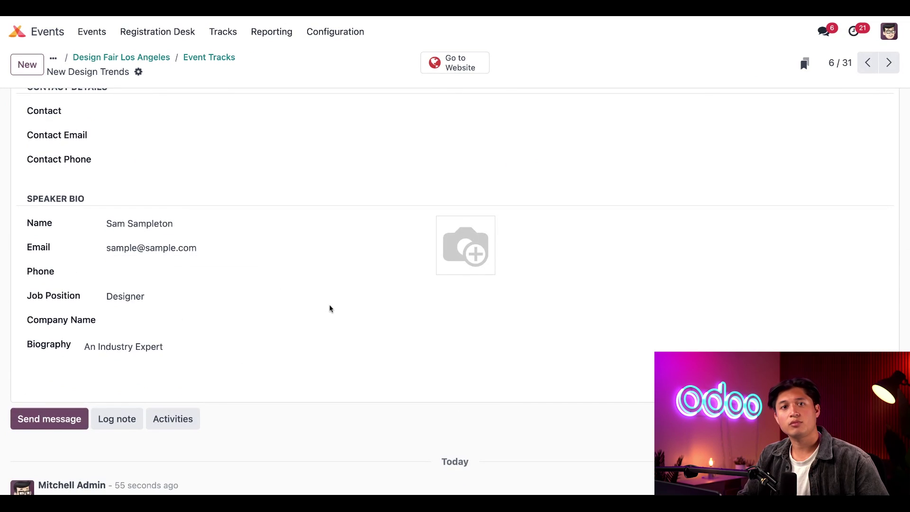
scroll(175, 147, "up", 3)
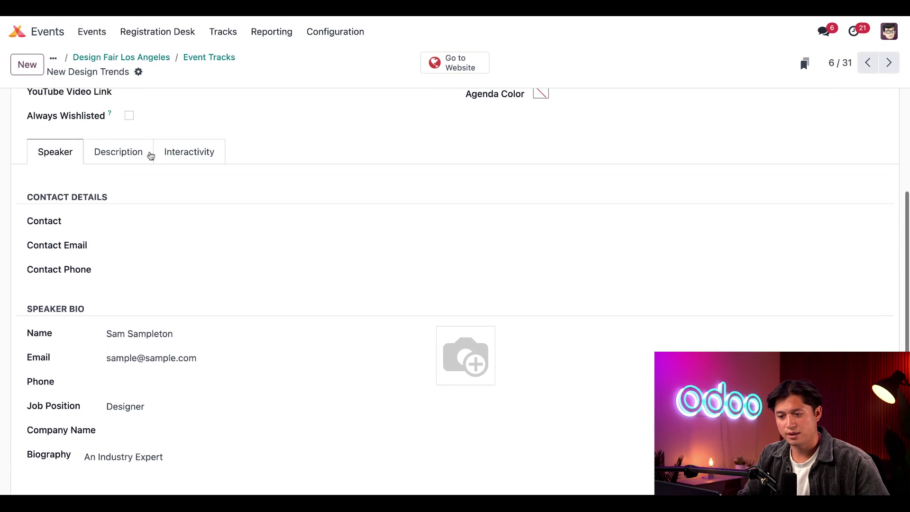
left_click(122, 152)
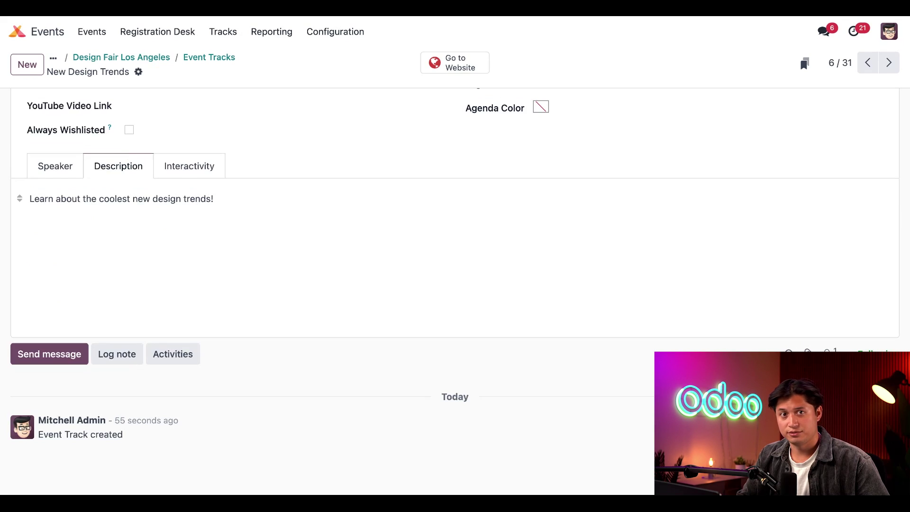
scroll(455, 284, "up", 5)
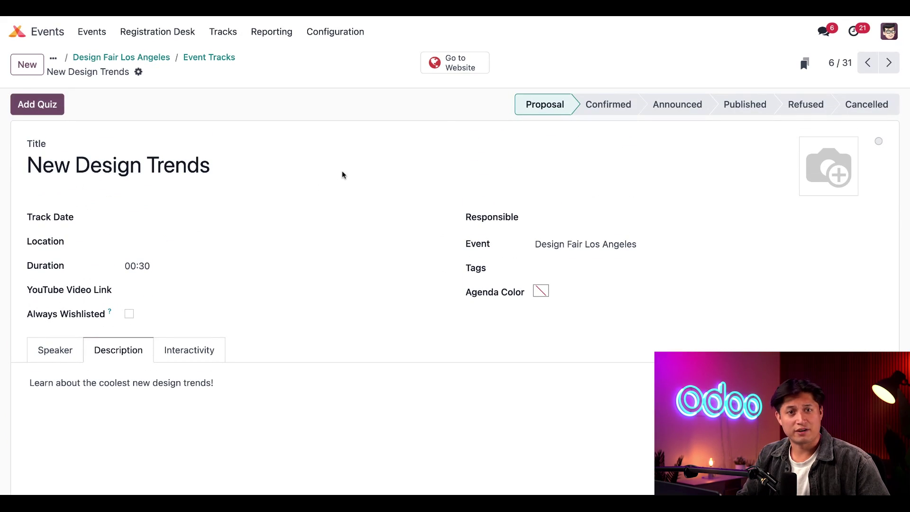
Step: Set the track date to 08/28/2024 10:00
left_click(809, 111)
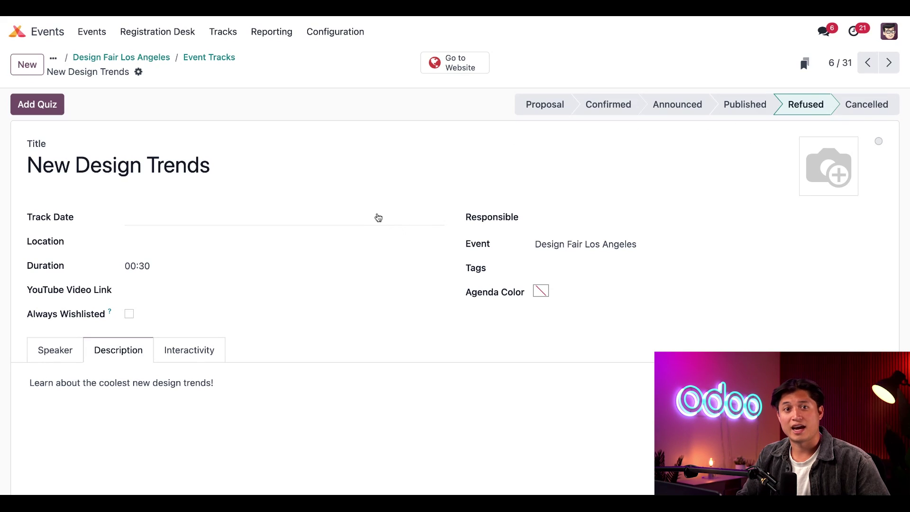
left_click(202, 224)
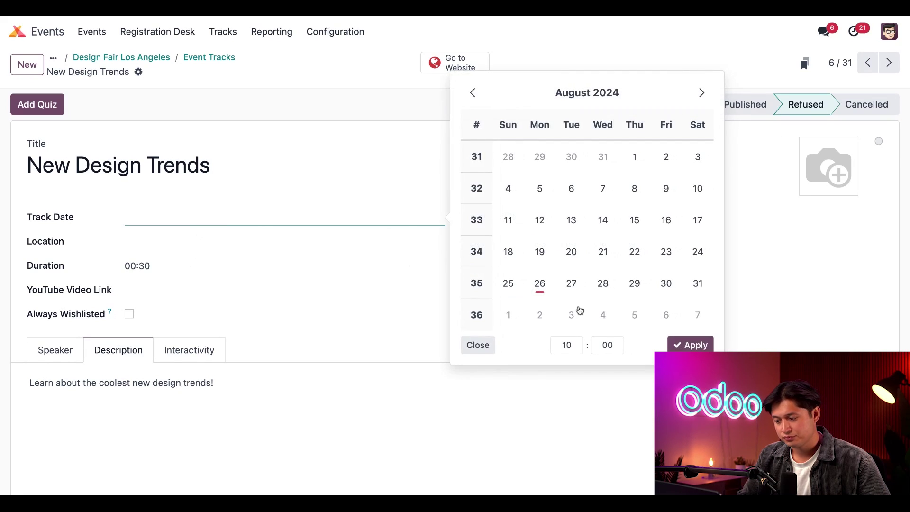
left_click(601, 283)
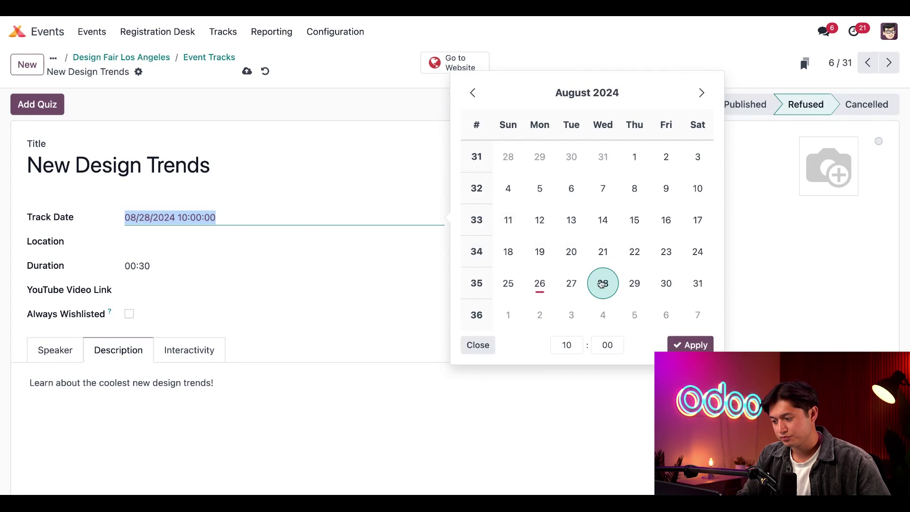
left_click(689, 346)
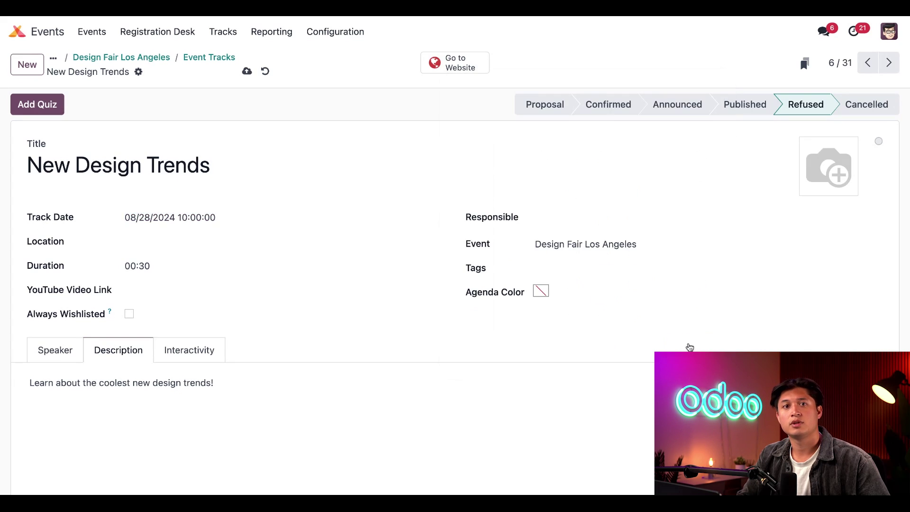
Step: Advance the track through Confirmed and Announced to Published
left_click(619, 113)
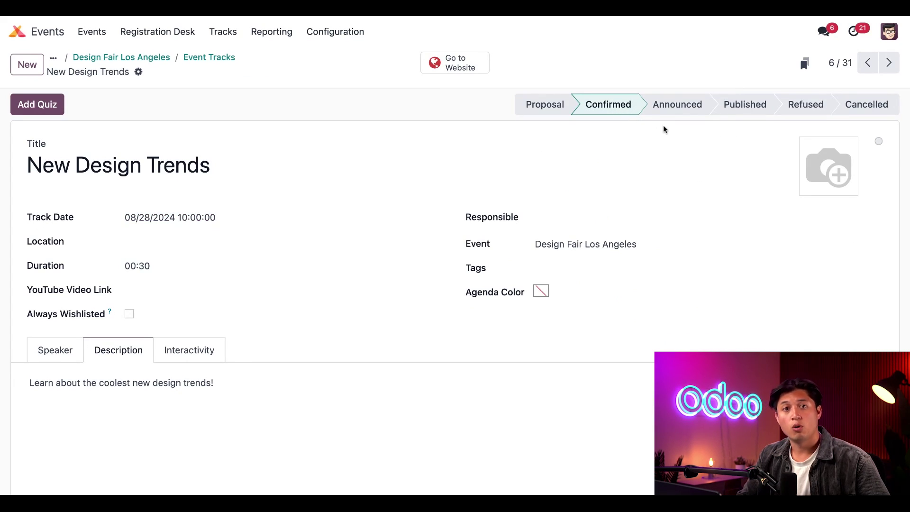
left_click(682, 104)
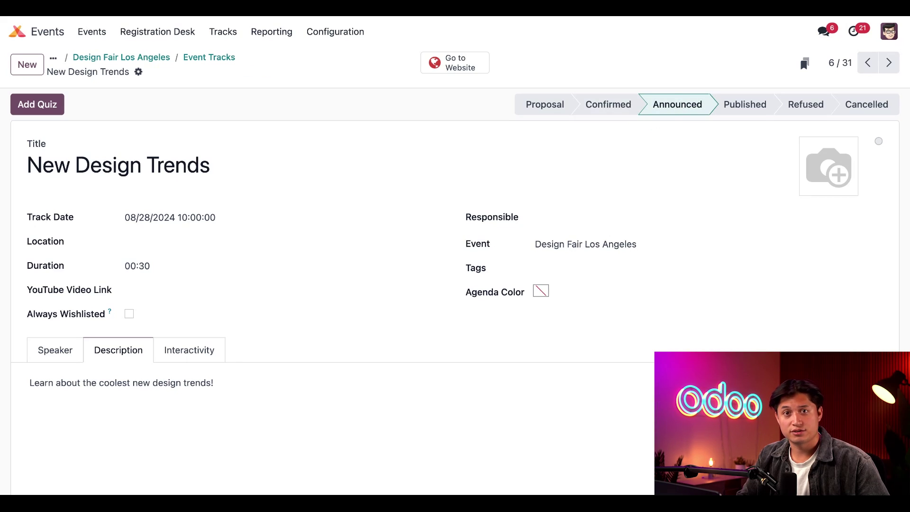
left_click(745, 107)
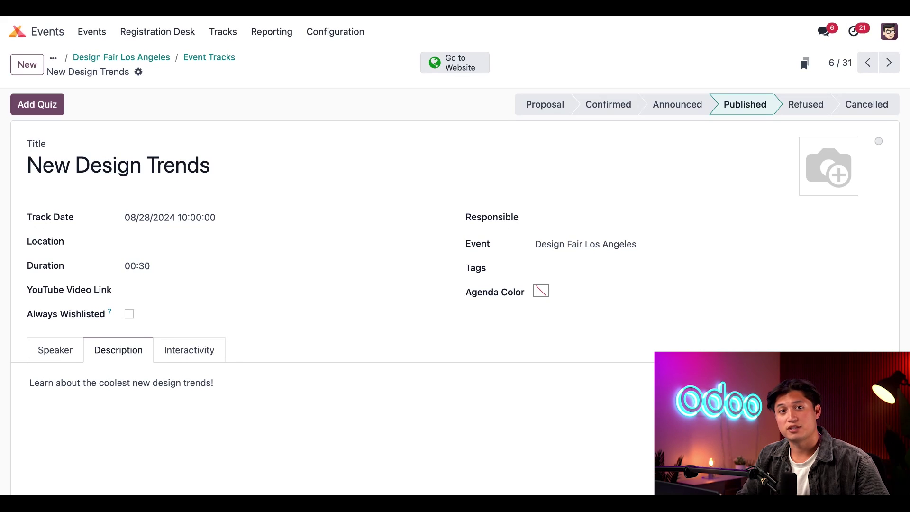
Step: View the New Design Trends track on the event website
left_click(454, 62)
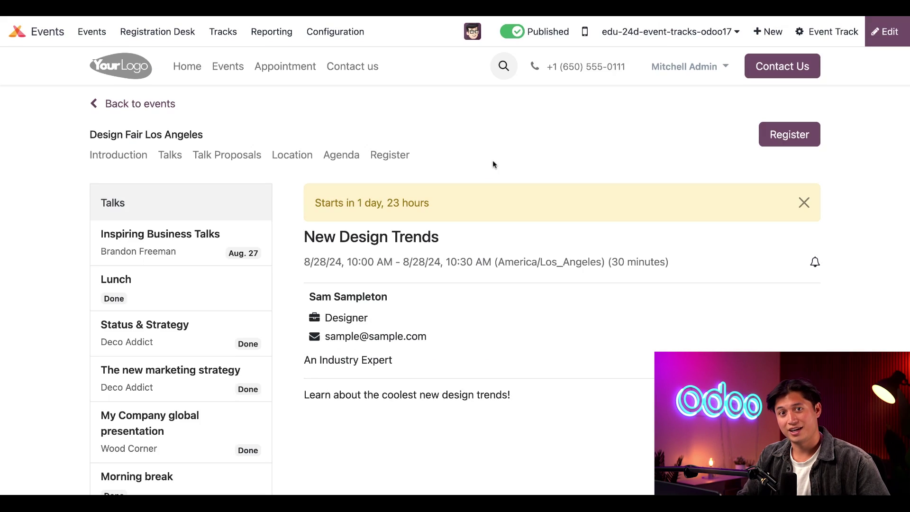